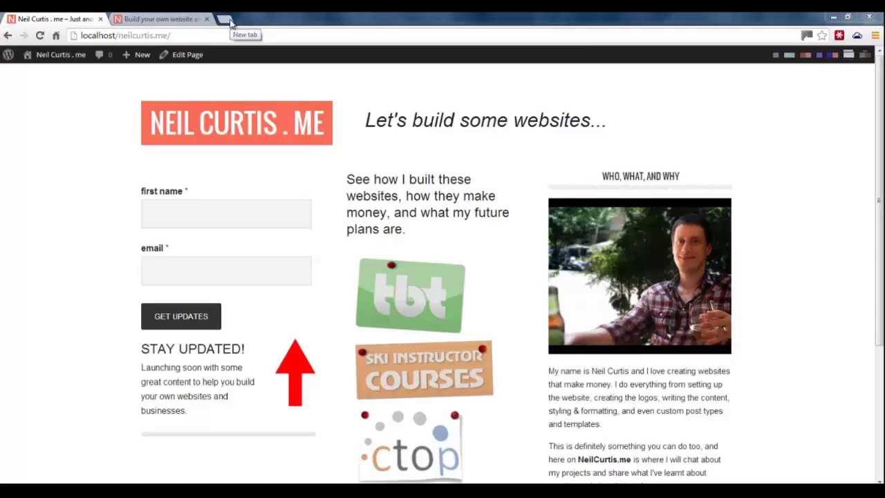
Open mailchimp.com in a new tab and log in to the MailChimp Dashboard
click(225, 20)
text(mailchim)
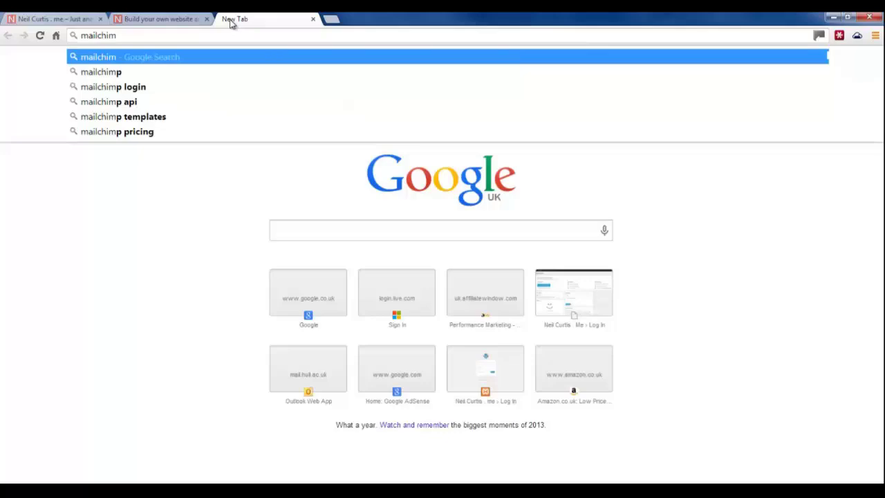
text(p.com)
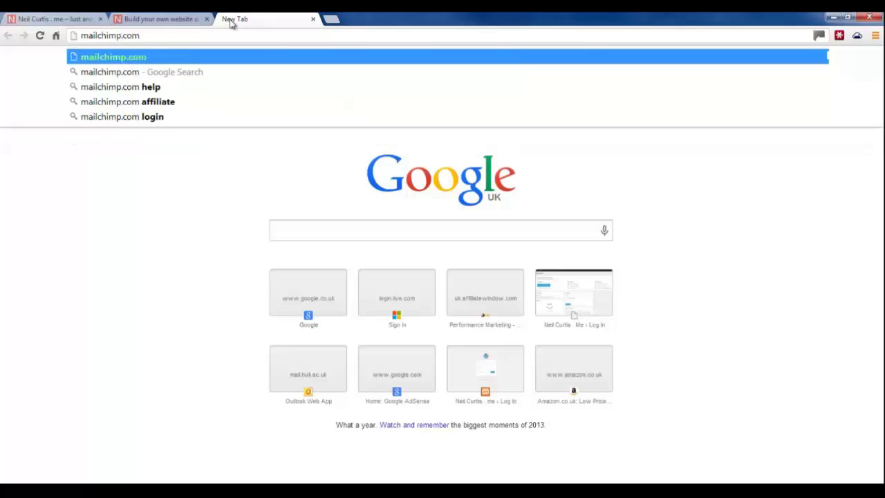
key(Return)
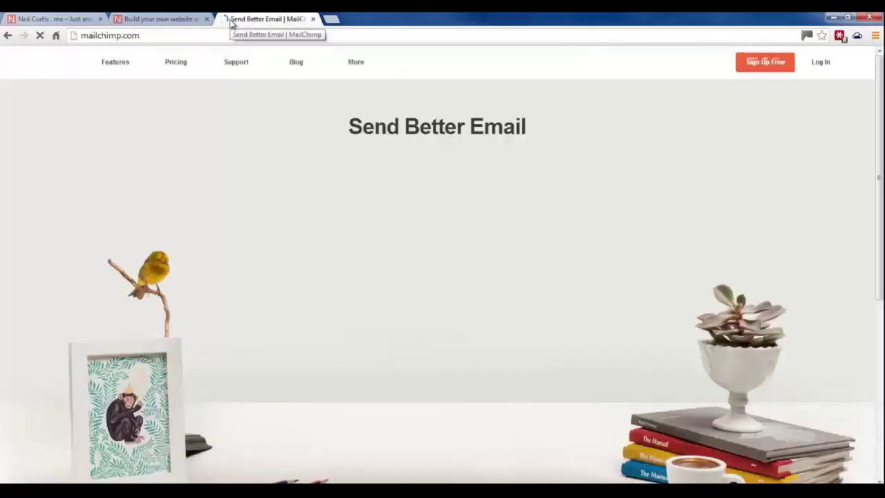
click(823, 67)
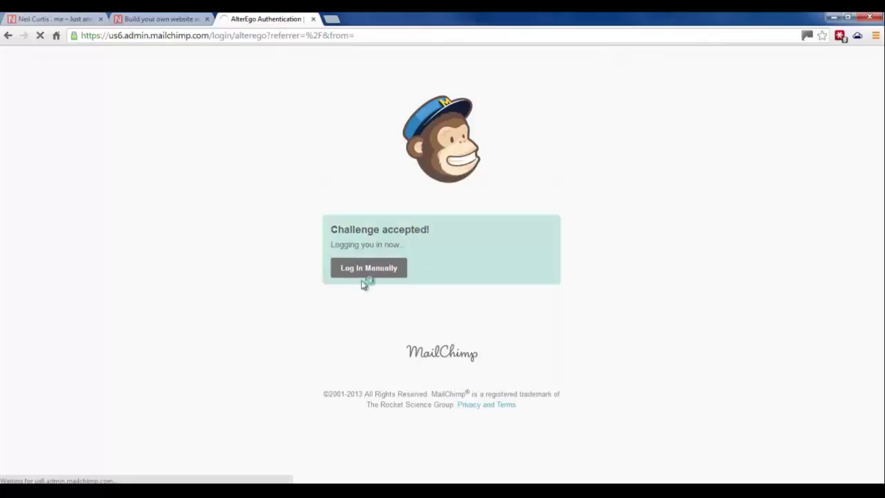
click(361, 280)
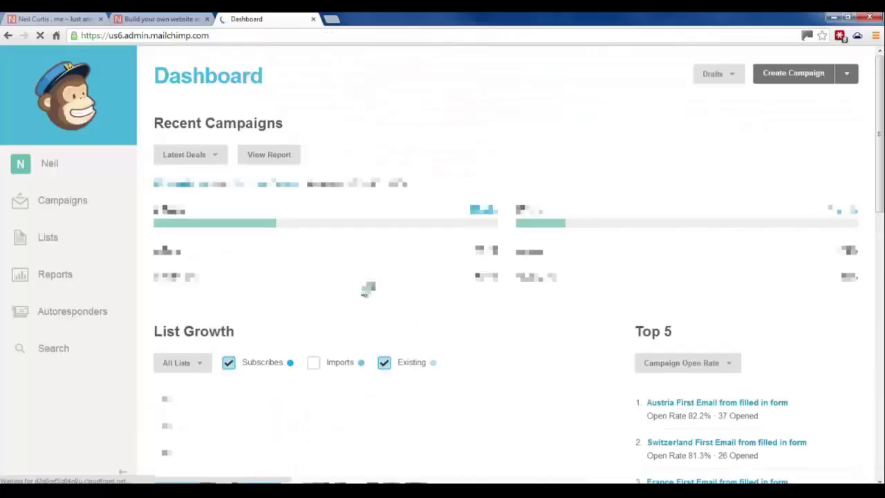
Check the NeilCurtis.me list's Email Address and First Name fields in List fields and merge tags
click(51, 240)
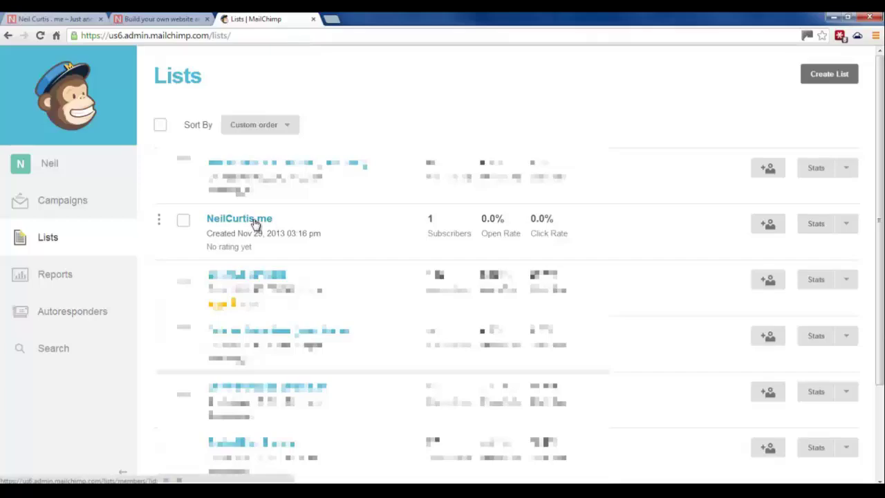
click(254, 220)
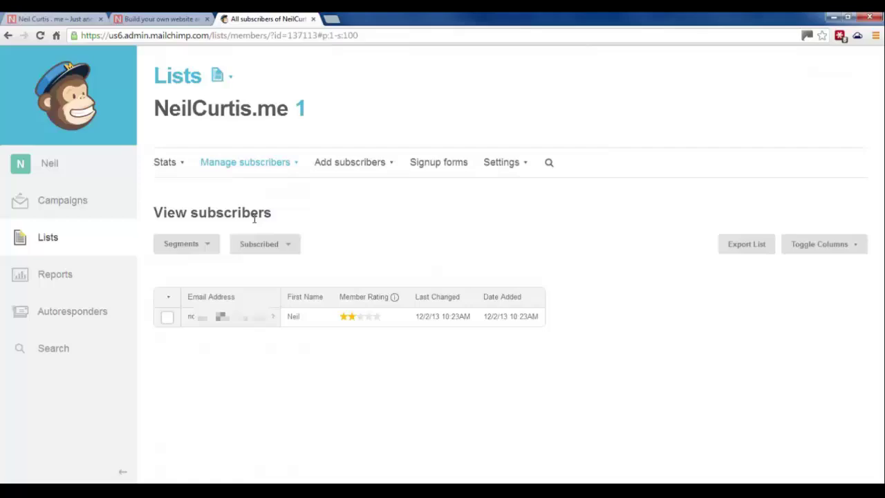
click(501, 166)
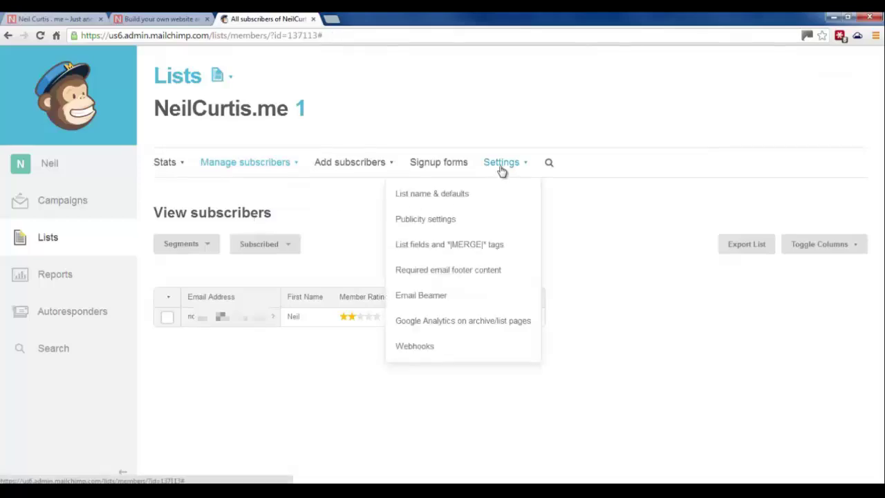
click(495, 244)
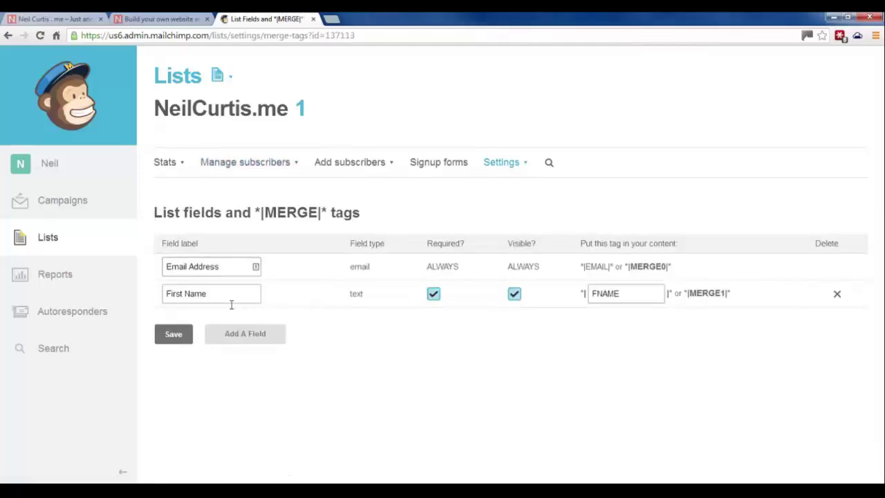
click(173, 295)
Close MailChimp and scroll the Gravity Forms Add-Ons page down to the MailChimp Add-On
click(314, 20)
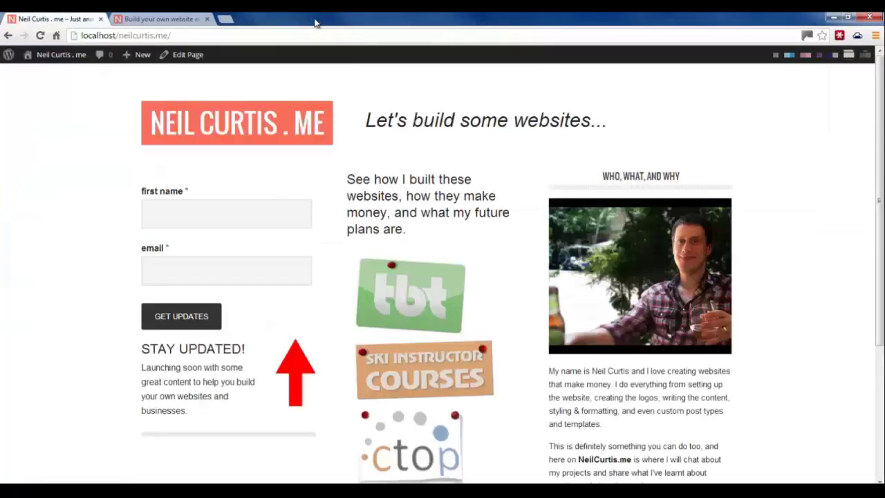
click(70, 58)
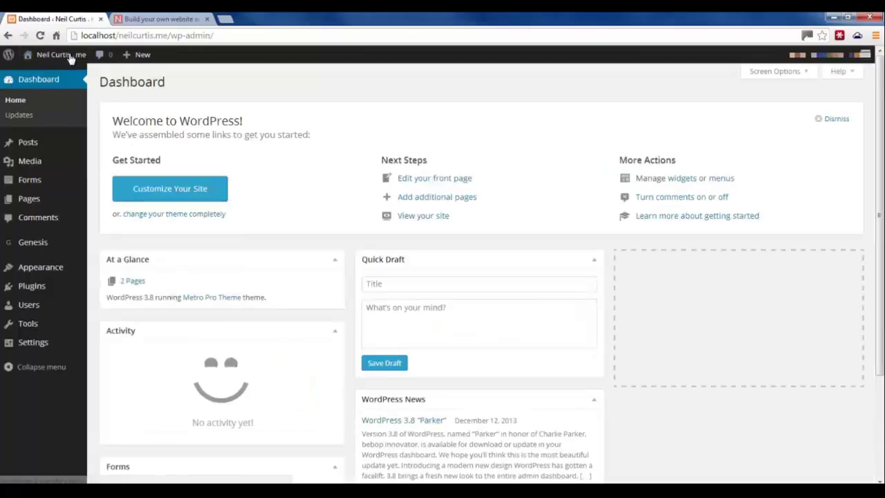
mouse_move(38, 185)
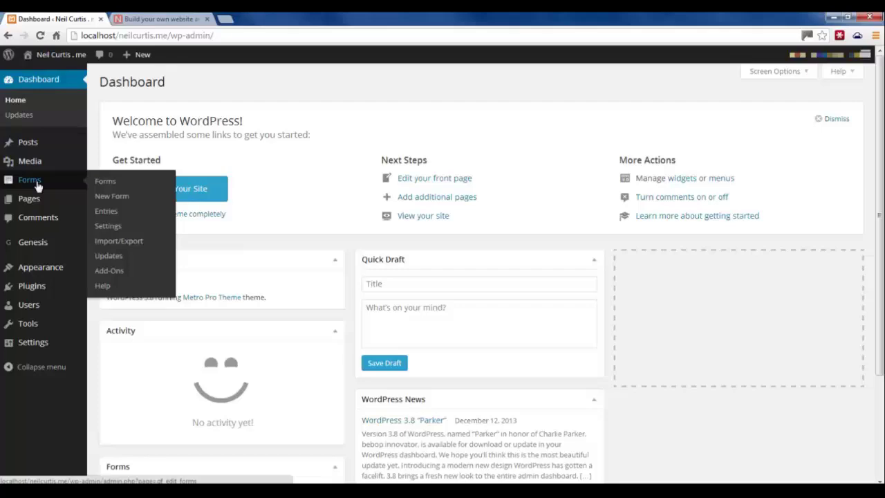
click(114, 275)
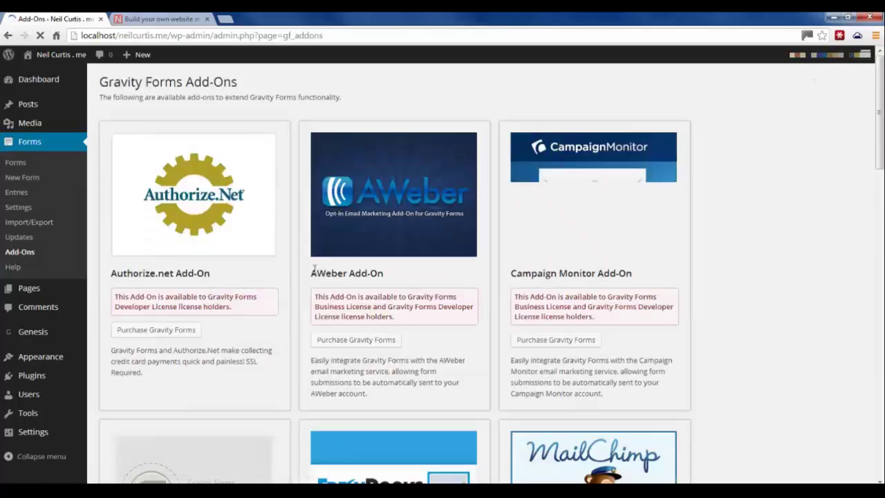
scroll(314, 268, down, 3)
scroll(314, 273, down, 1)
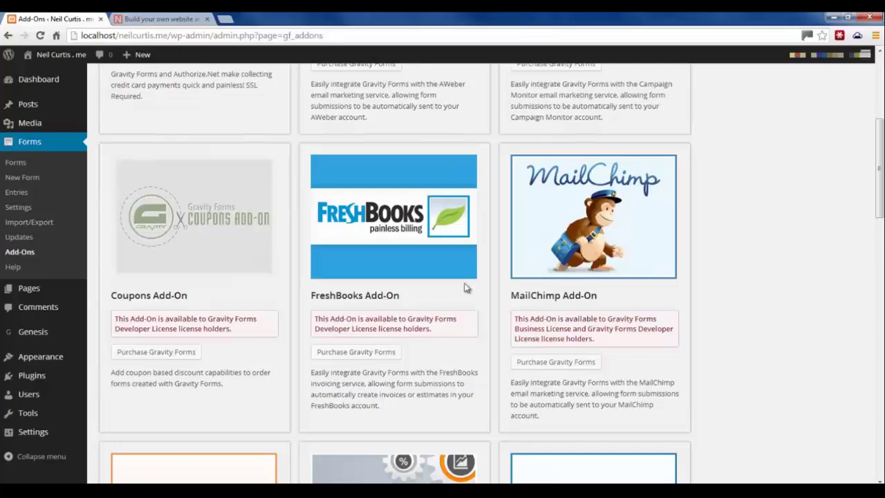
Upload, install and activate the gravityformsmailchimp_2.3.zip plugin
mouse_move(48, 381)
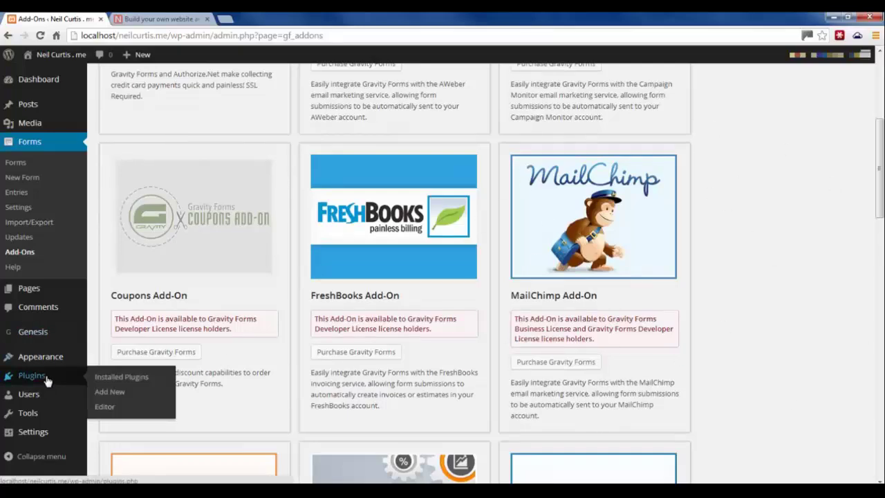
click(123, 392)
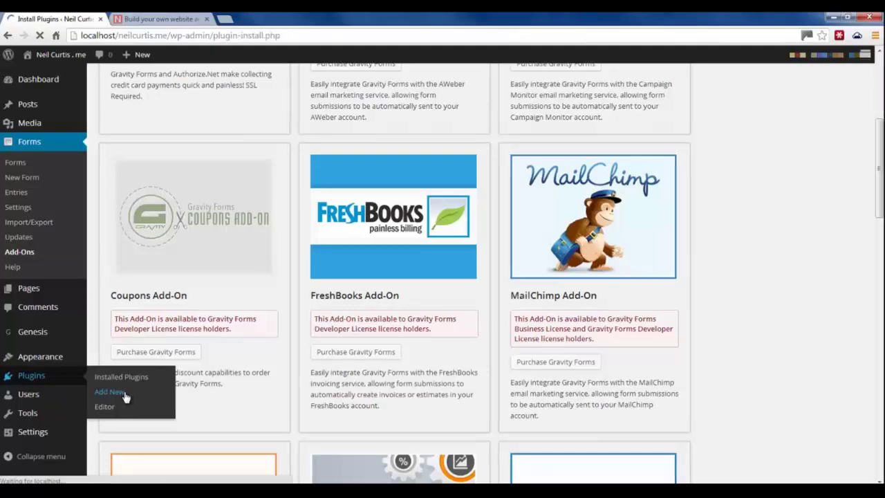
click(145, 105)
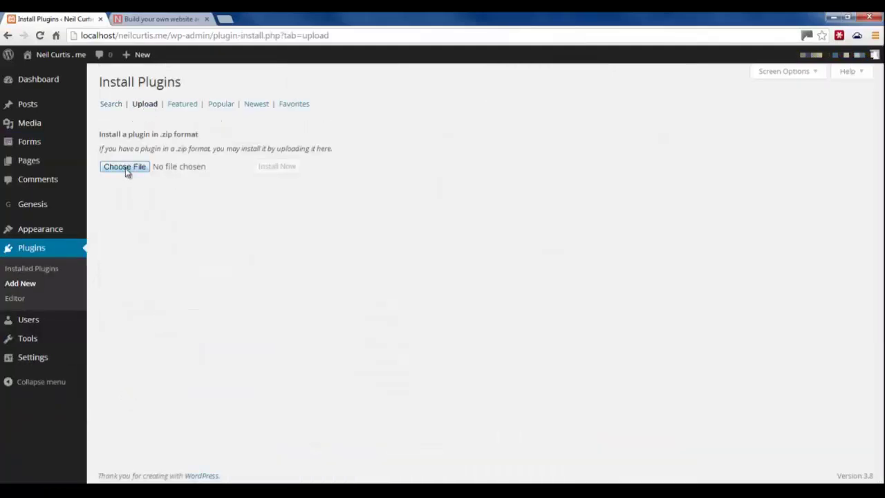
click(125, 167)
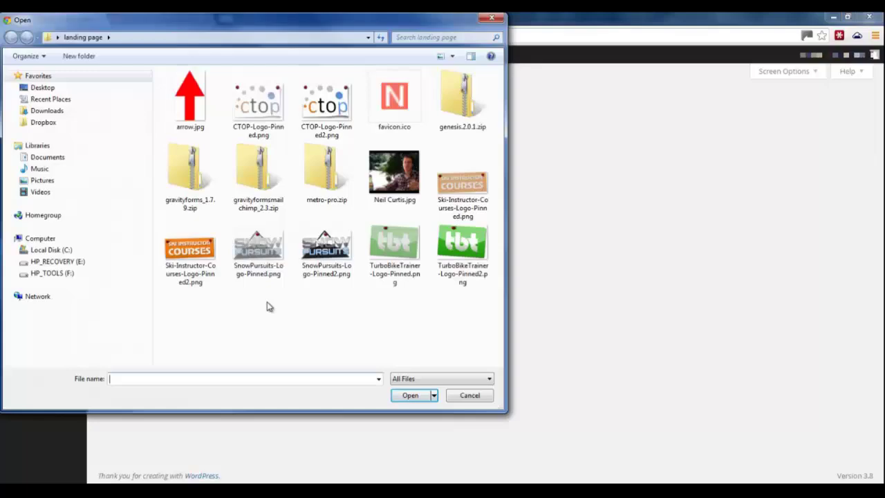
click(258, 176)
click(410, 395)
click(276, 167)
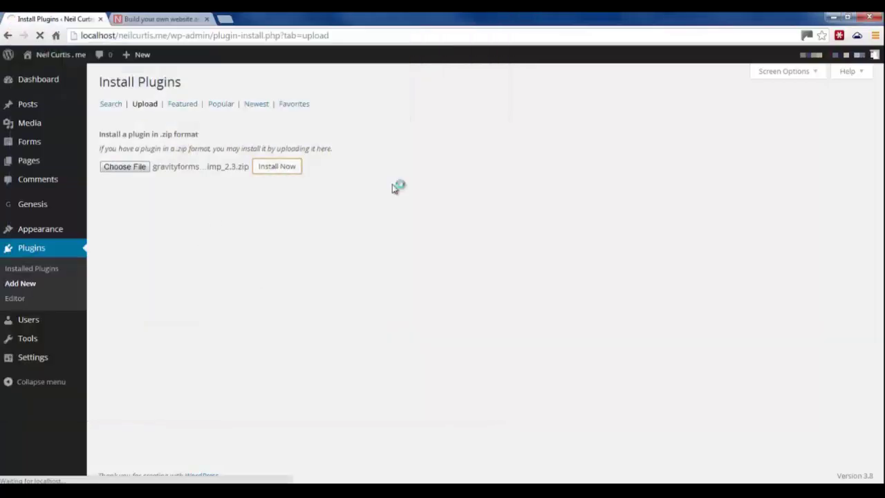
click(129, 158)
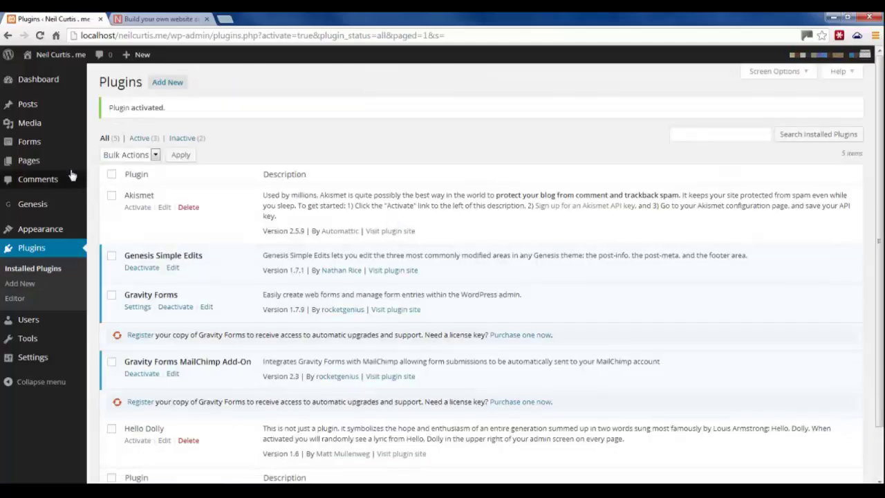
Open the Gravity Forms MailChimp settings showing the empty API key field
mouse_move(33, 145)
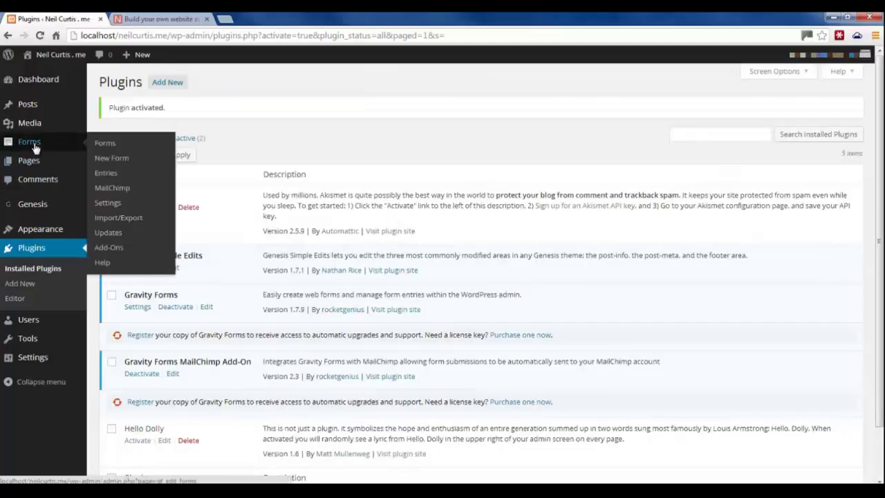
click(113, 188)
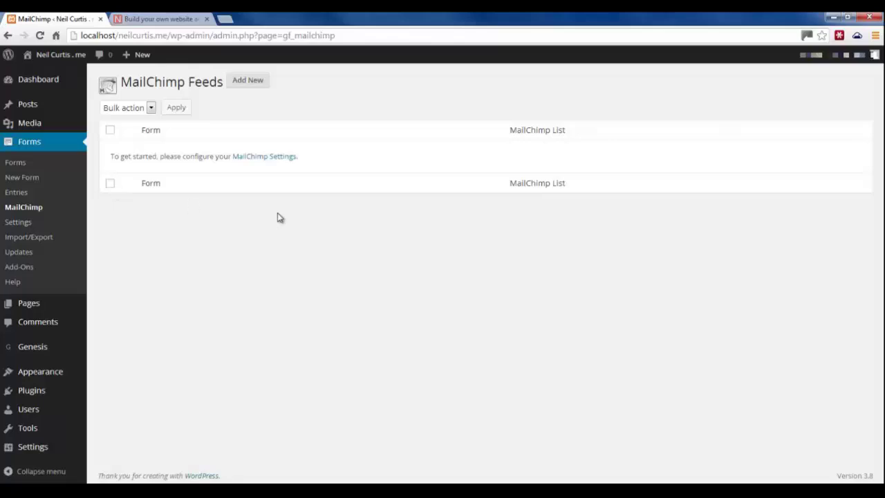
click(270, 158)
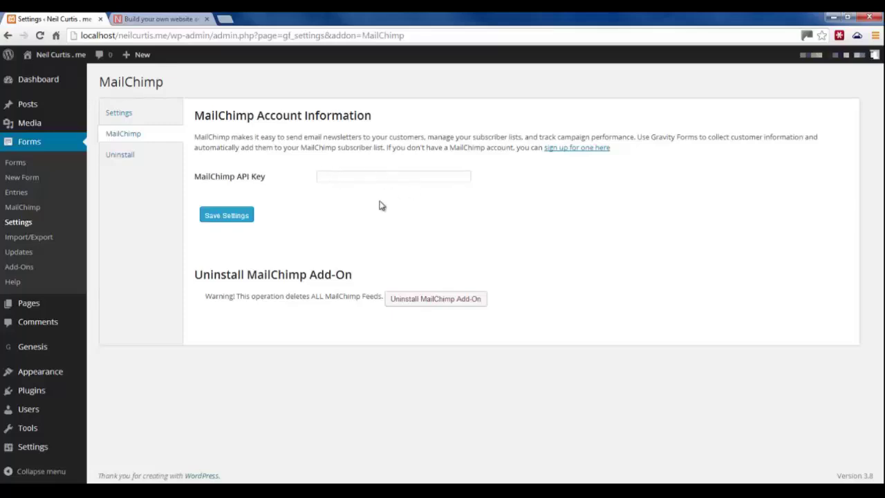
Open MailChimp in a new tab and log in, passing the AlterEgo phone check
click(227, 19)
text(mail)
key(Return)
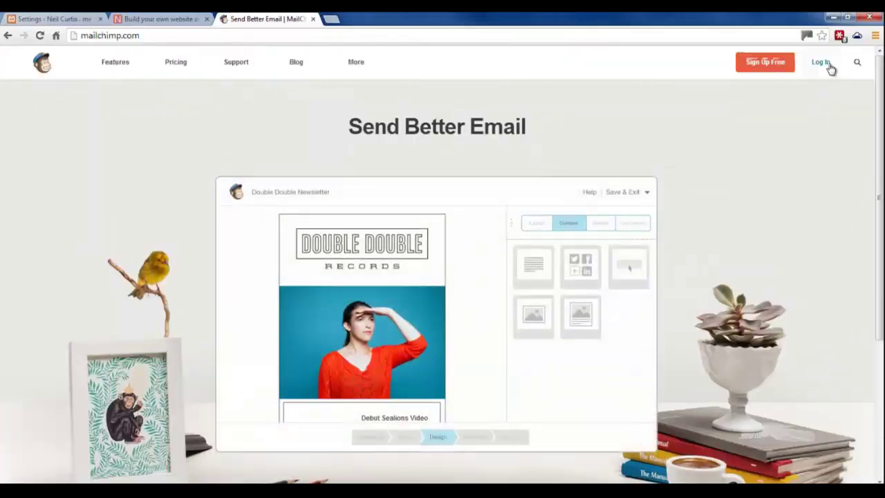
click(829, 65)
click(398, 316)
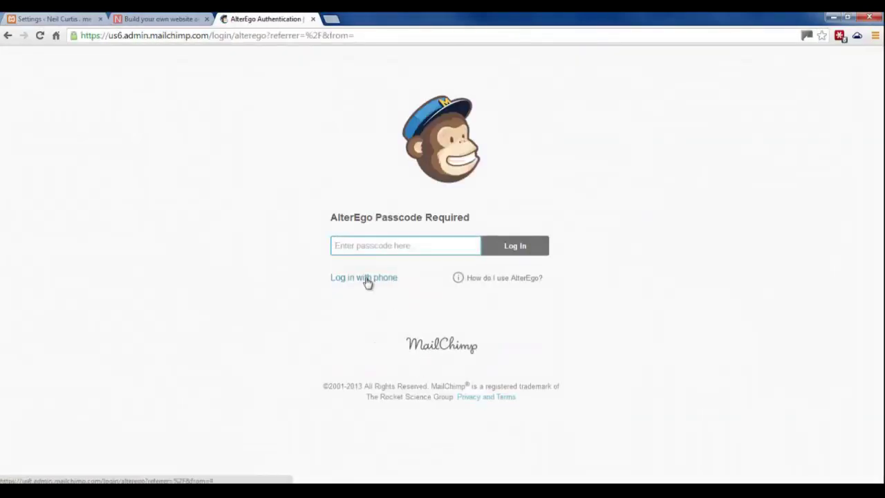
click(366, 280)
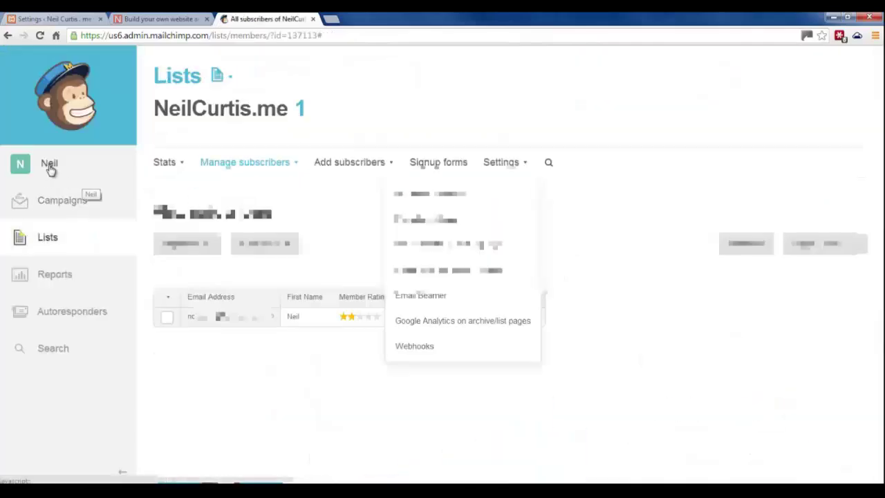
Go to the API keys page under Account Settings > Extras
click(60, 163)
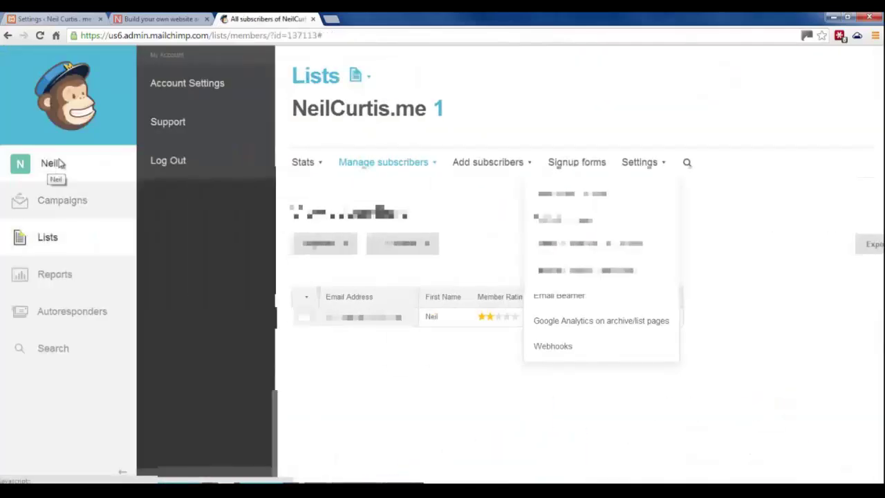
click(209, 91)
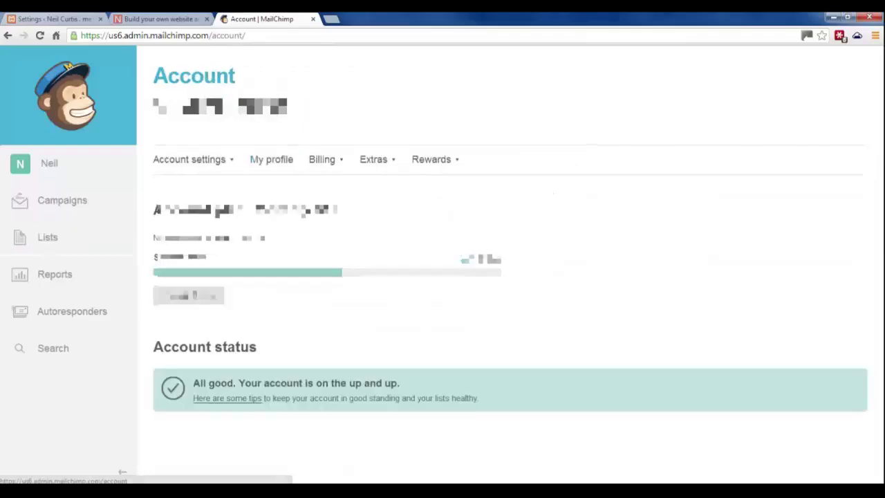
click(380, 160)
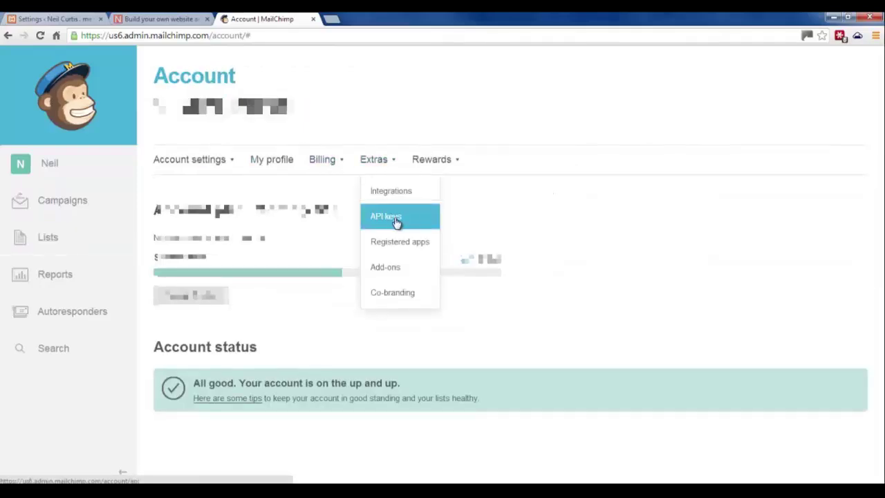
click(394, 217)
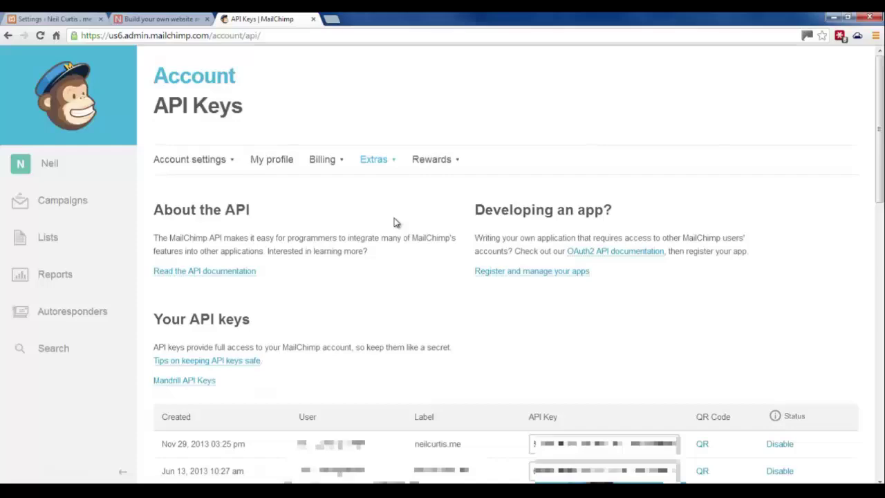
scroll(387, 235, down, 2)
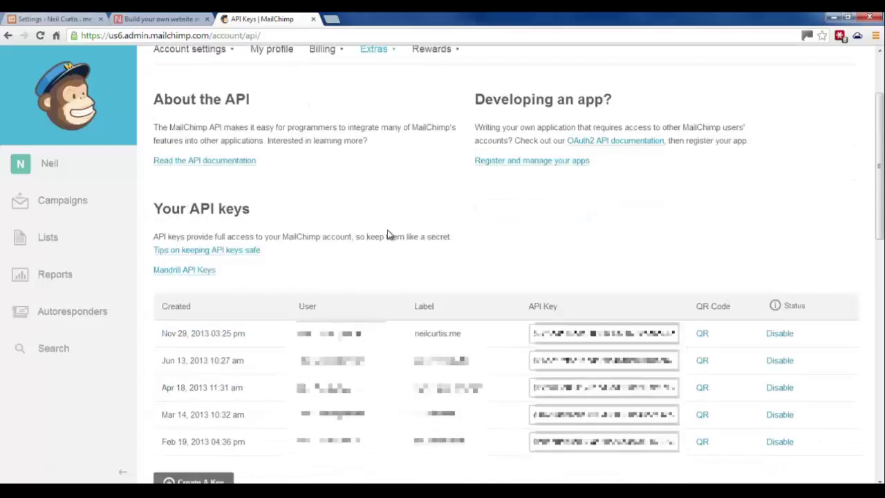
scroll(387, 235, down, 2)
Create a new API key labelled none set, and select the site's key to copy
click(212, 380)
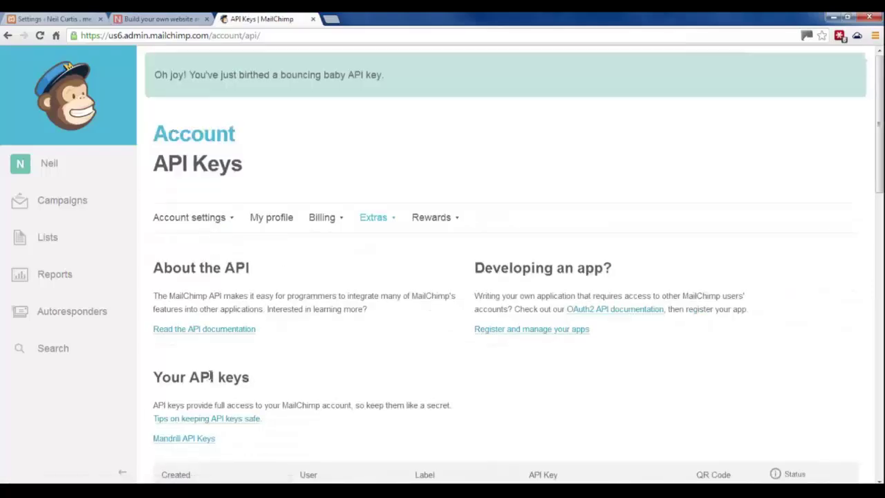
scroll(315, 321, down, 4)
click(438, 281)
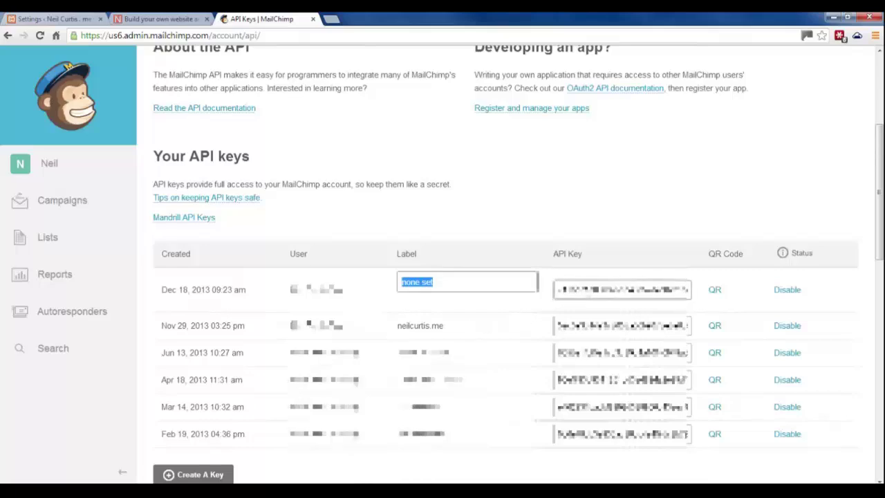
key(Return)
click(601, 308)
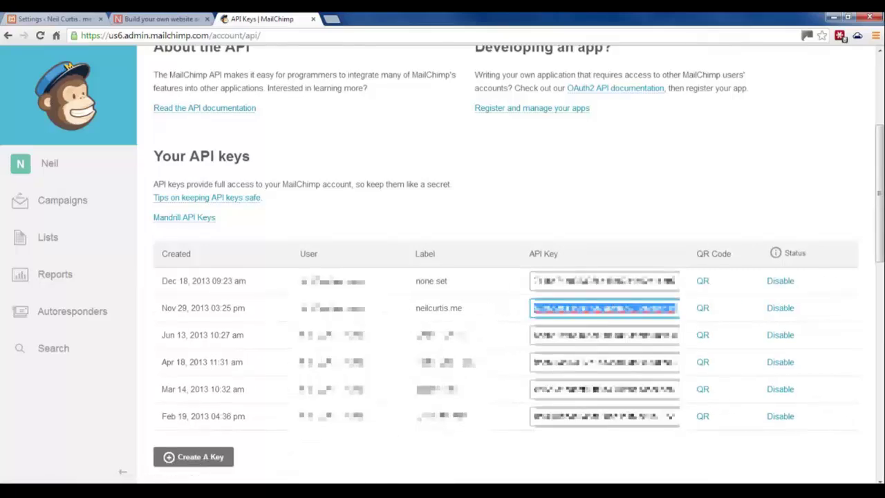
Paste and save the MailChimp API key in the add-on settings, then go to the MailChimp feeds
click(142, 19)
click(57, 19)
click(331, 175)
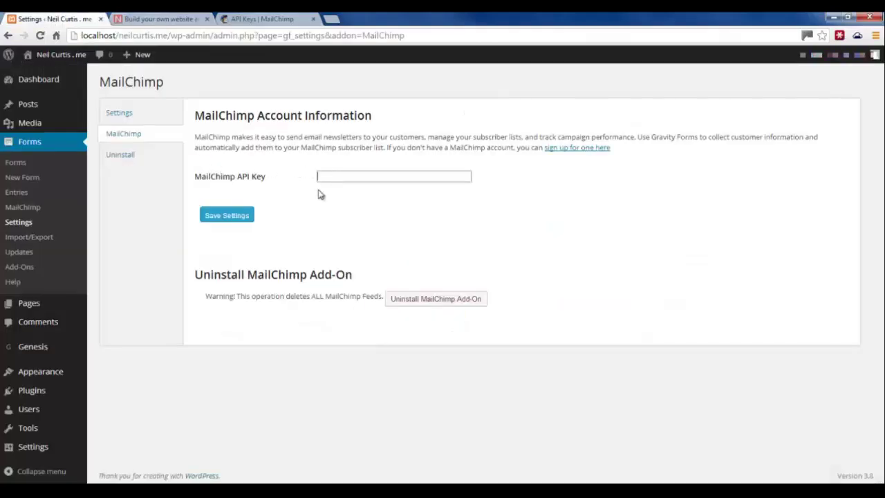
key(ctrl+v)
click(247, 215)
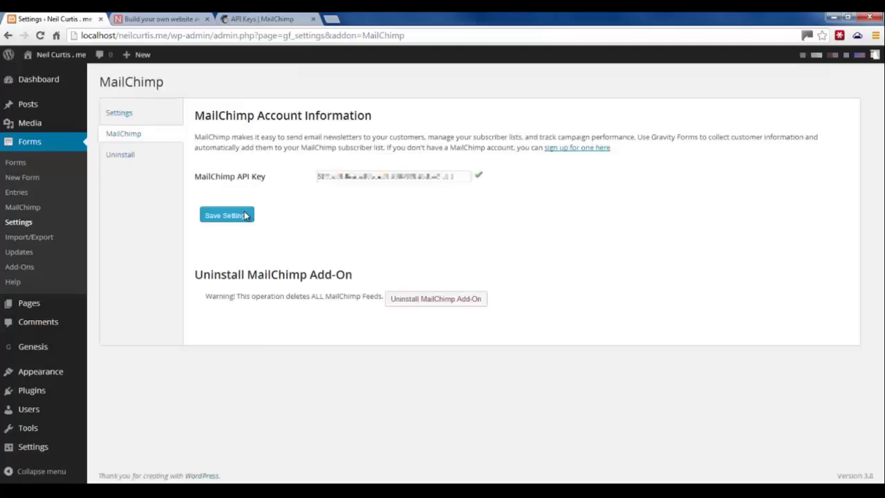
click(29, 212)
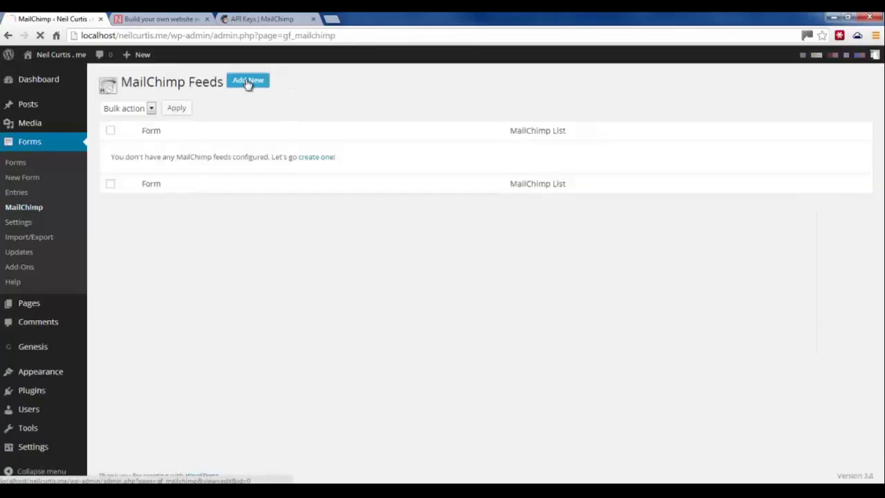
Start a new MailChimp feed for the NeilCurtis.me list and the Sign up email form
click(248, 81)
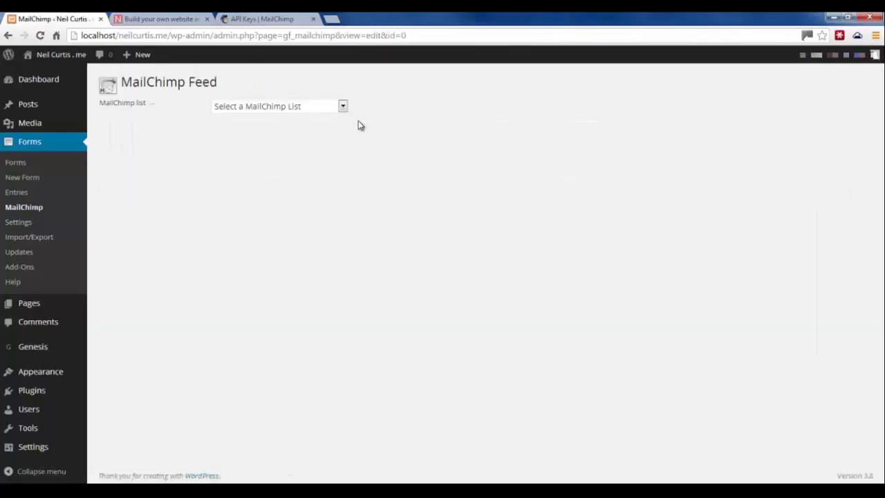
click(330, 106)
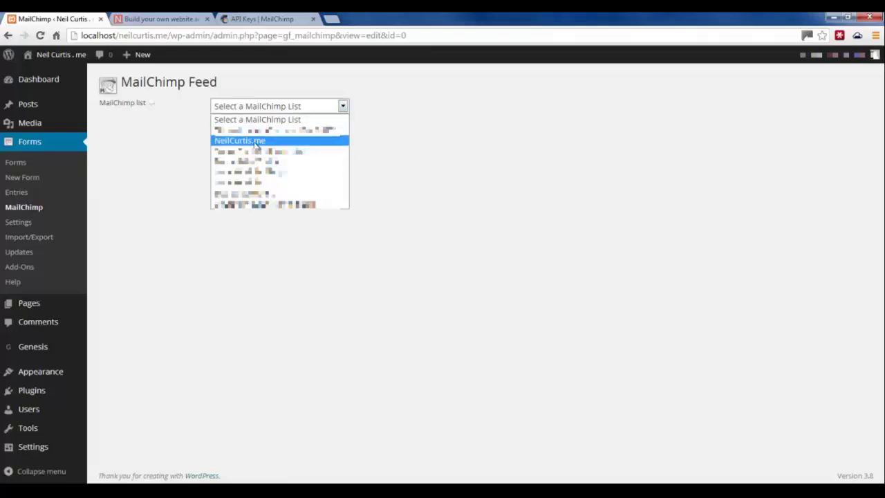
click(278, 143)
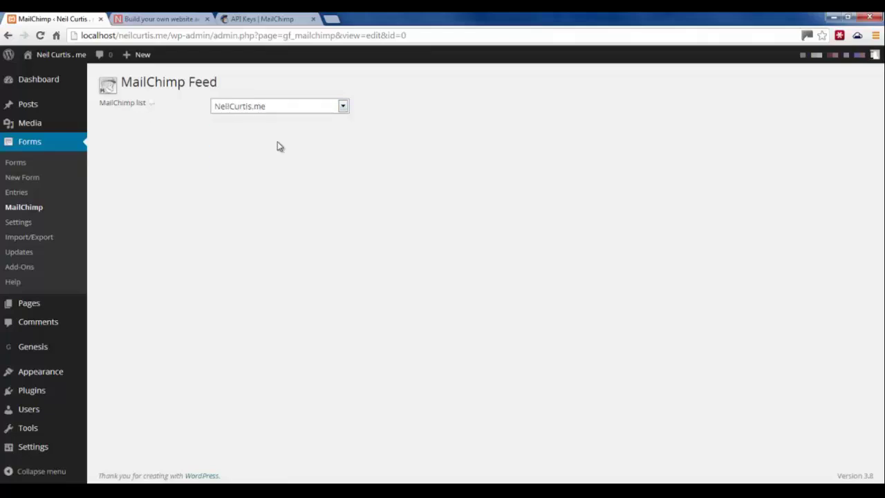
click(271, 129)
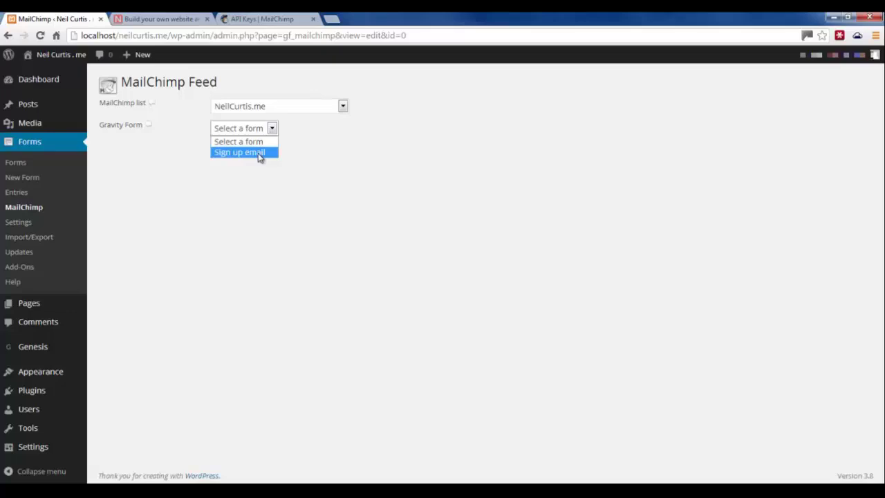
click(258, 153)
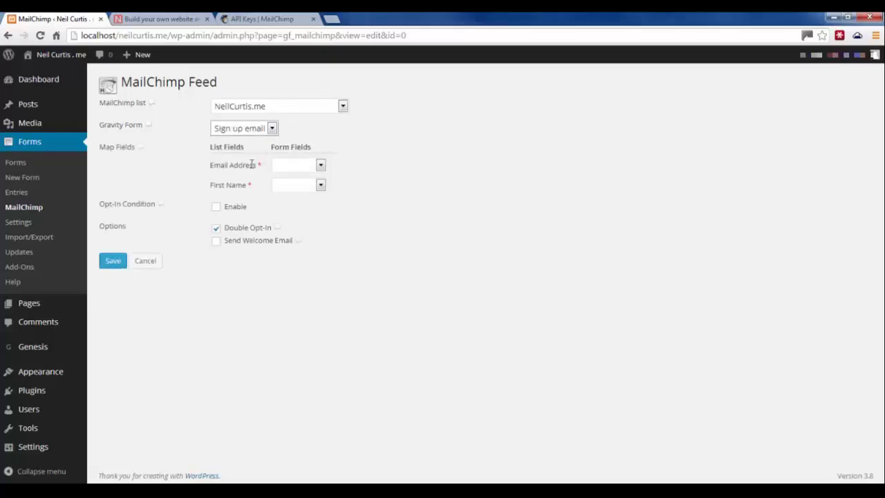
Map Email Address to the email field and First Name to 'first name', then save the feed
click(320, 166)
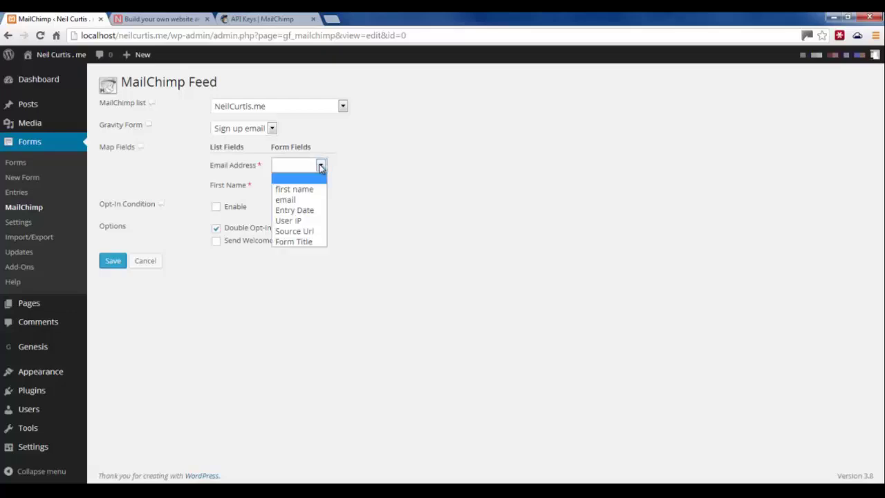
click(304, 202)
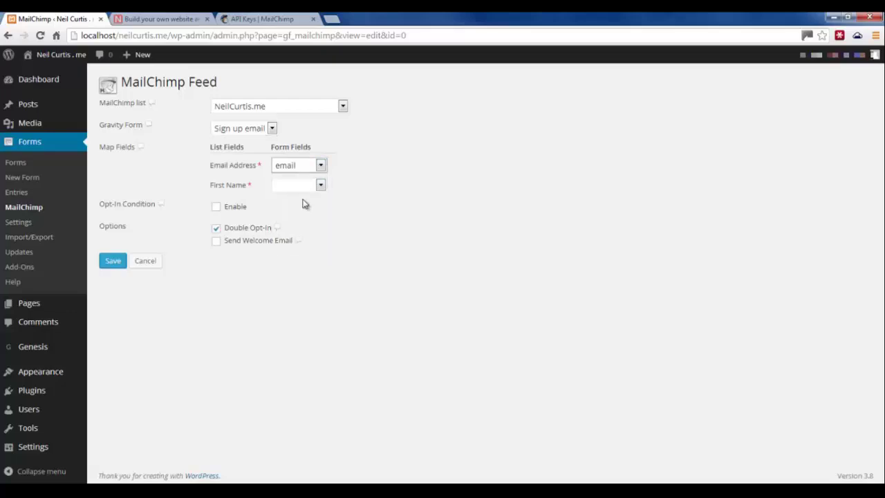
click(320, 185)
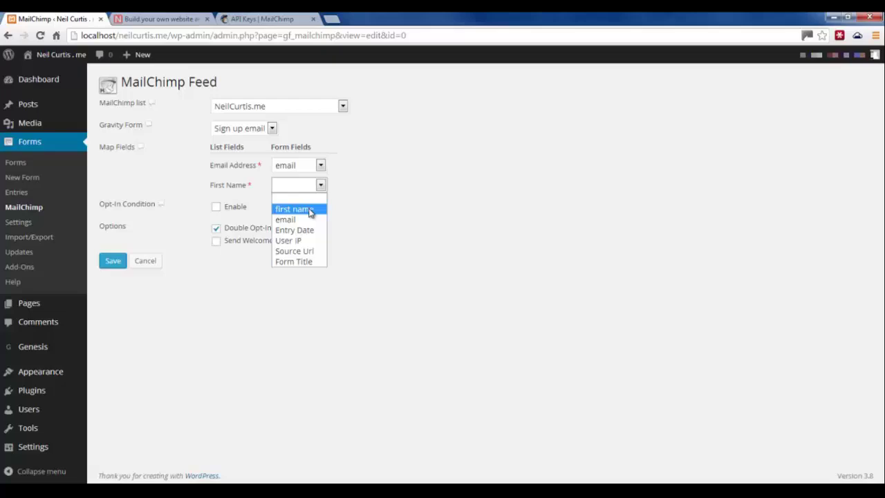
click(311, 212)
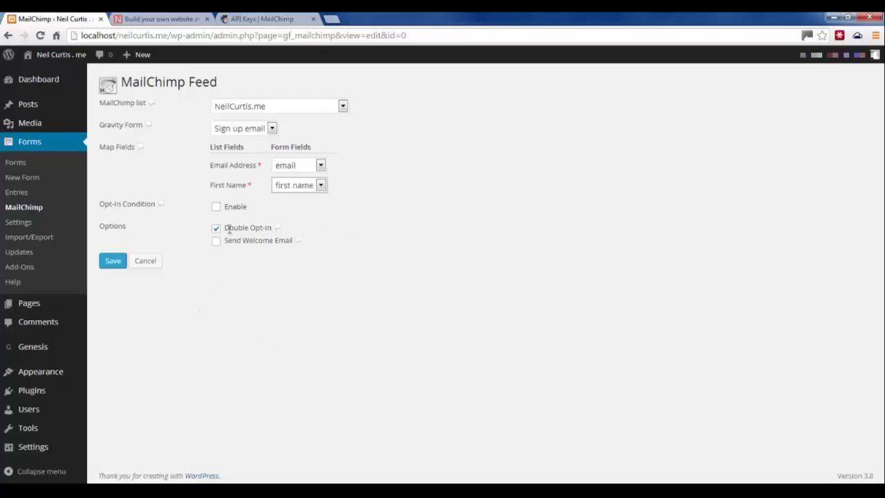
click(110, 264)
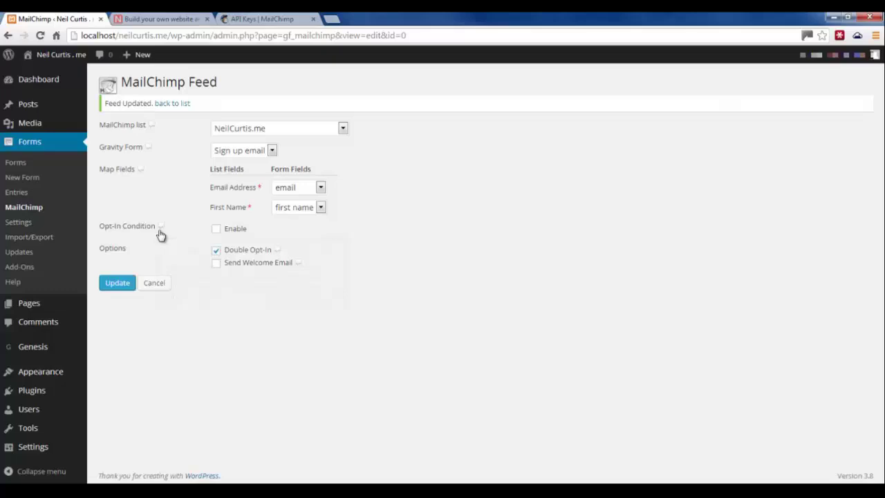
Submit the front-page sign-up form with a first name and email, then go to the third tab
click(61, 56)
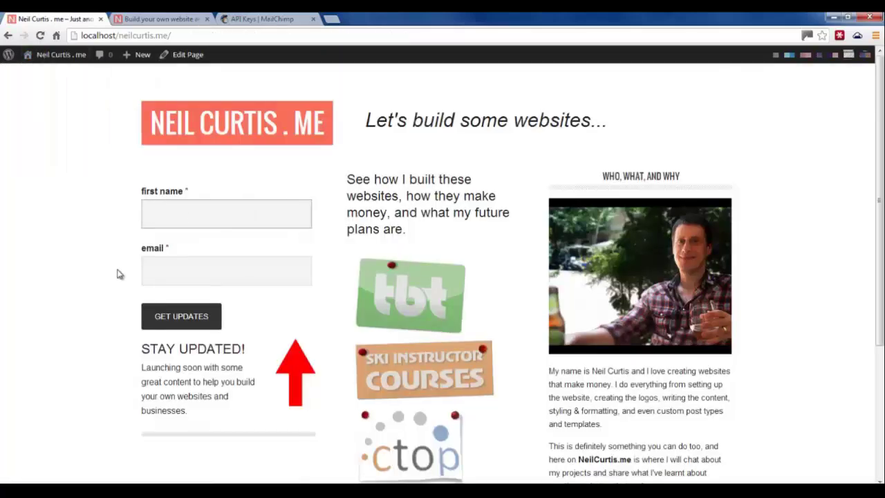
text(Neil)
key(Tab)
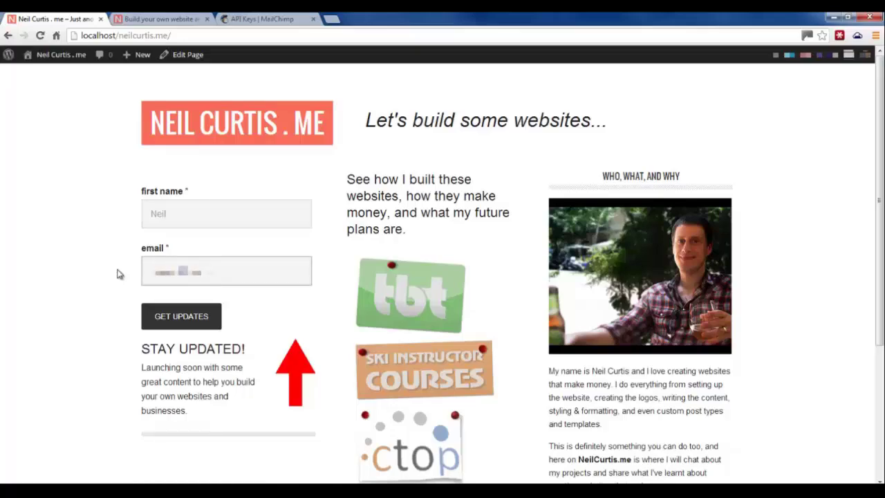
click(166, 318)
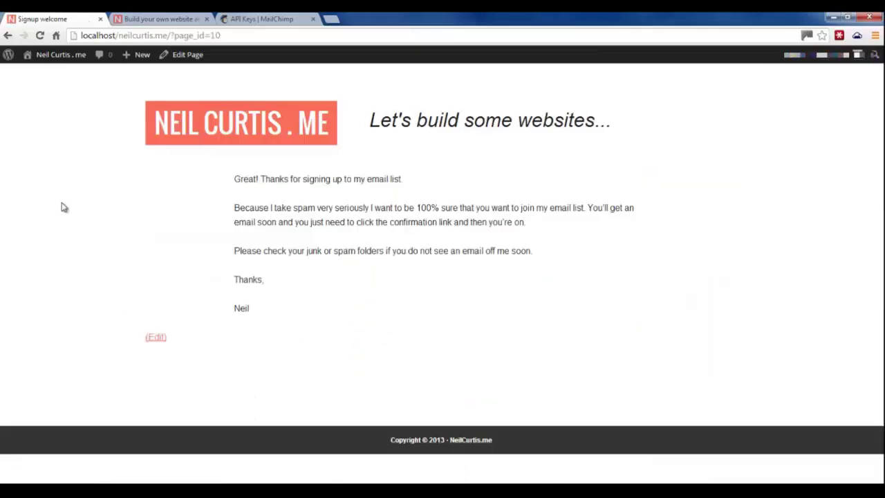
click(273, 20)
Sign in to Gmail and click 'Yes, subscribe me to this list' in the Join the email list message
click(56, 36)
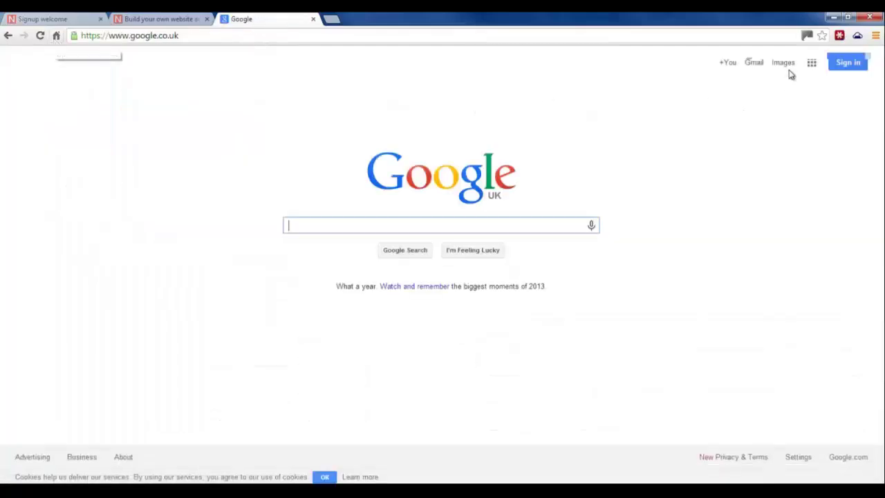
click(756, 64)
click(388, 146)
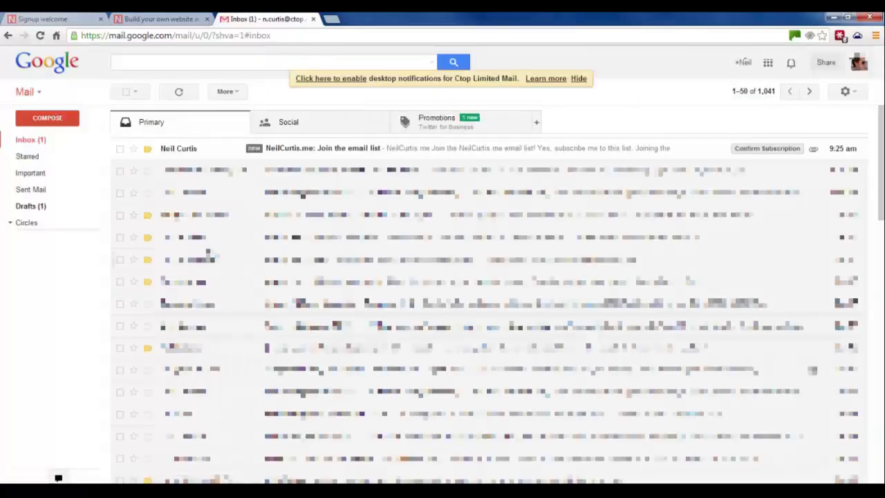
click(184, 150)
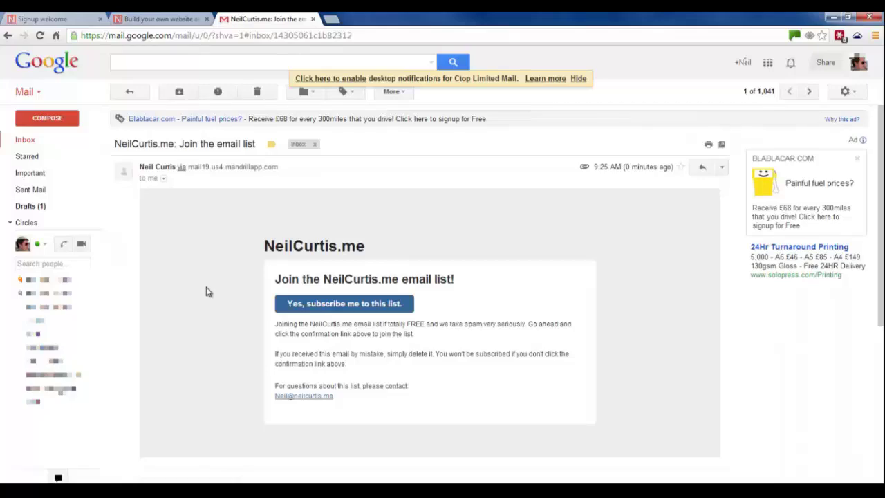
scroll(206, 291, down, 1)
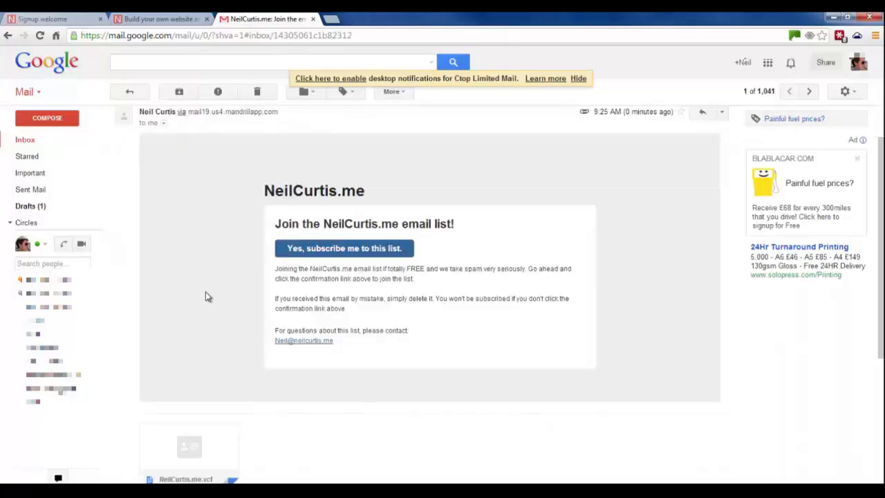
click(335, 249)
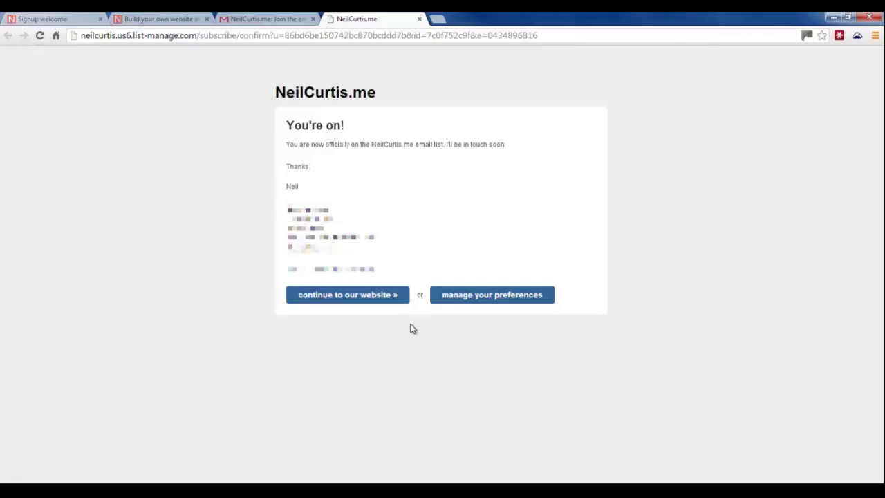
Continue to the website, then go to mailchimp.com and log in
click(357, 303)
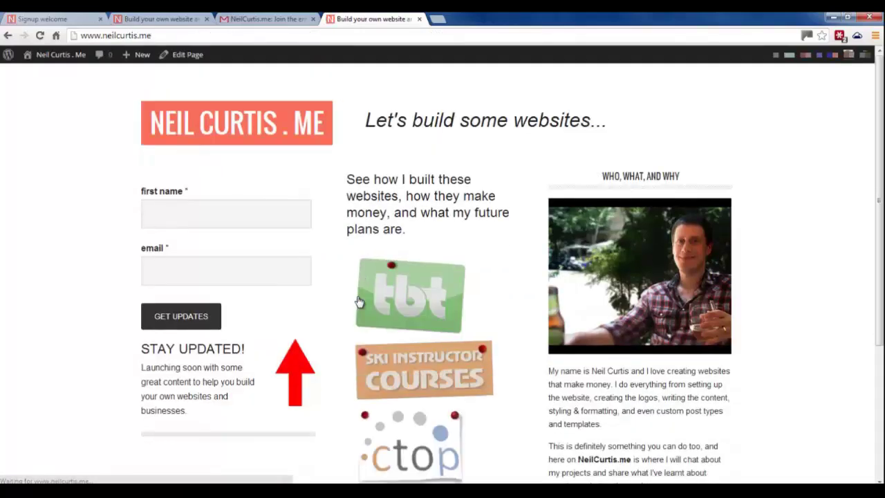
click(221, 38)
text(mailc)
key(Return)
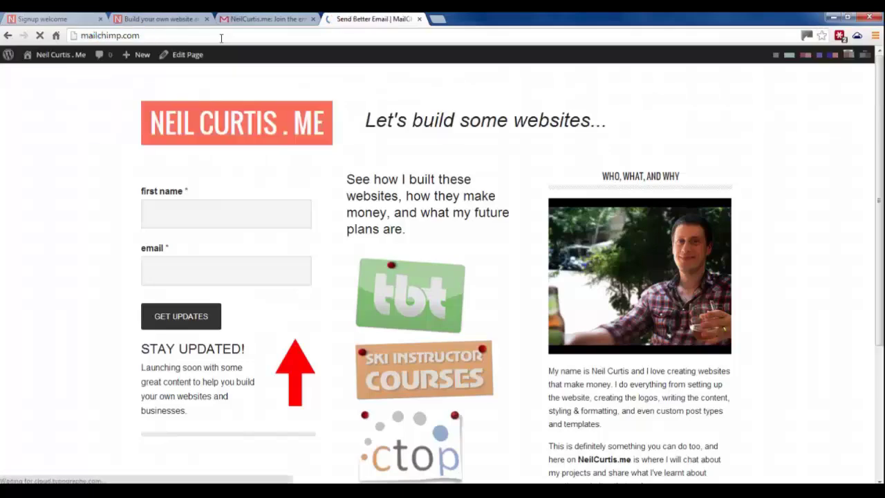
click(820, 61)
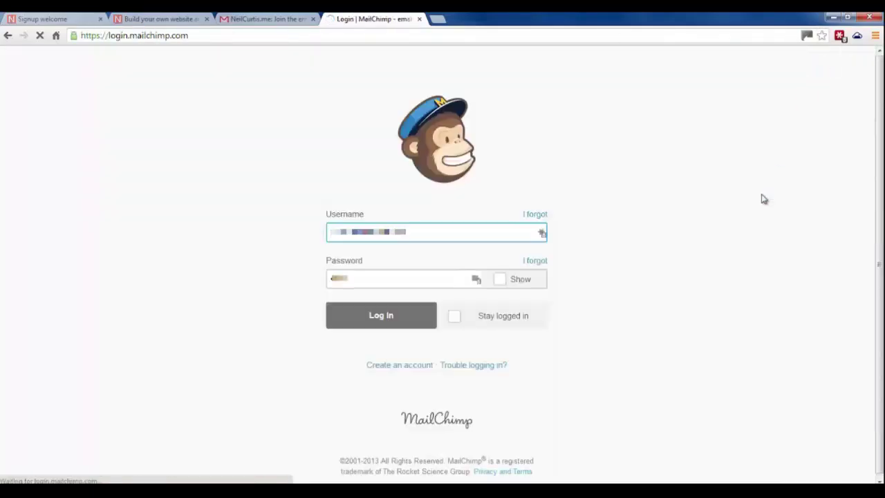
click(340, 278)
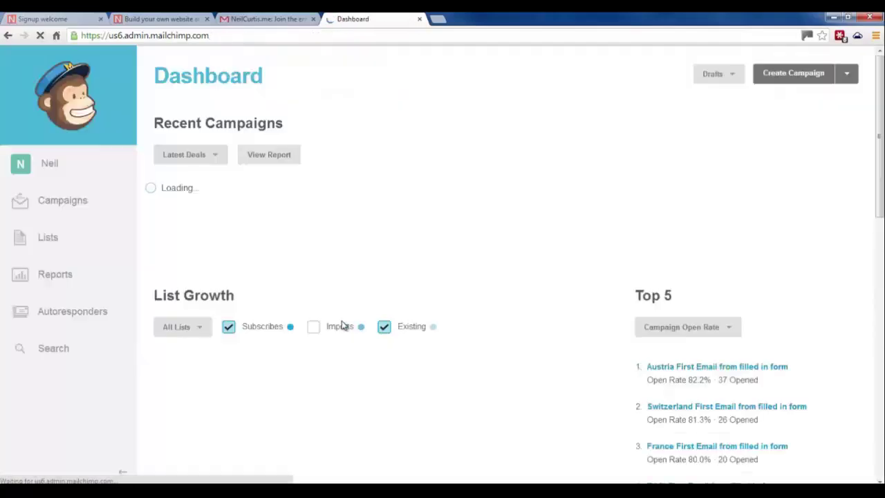
Open the NeilCurtis.me list and view the new subscriber's Dec 18, 2013 profile
click(46, 238)
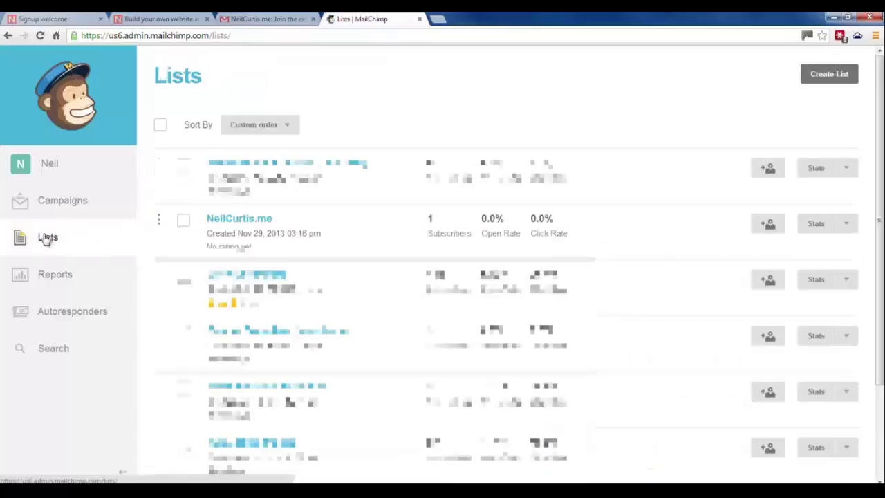
click(223, 220)
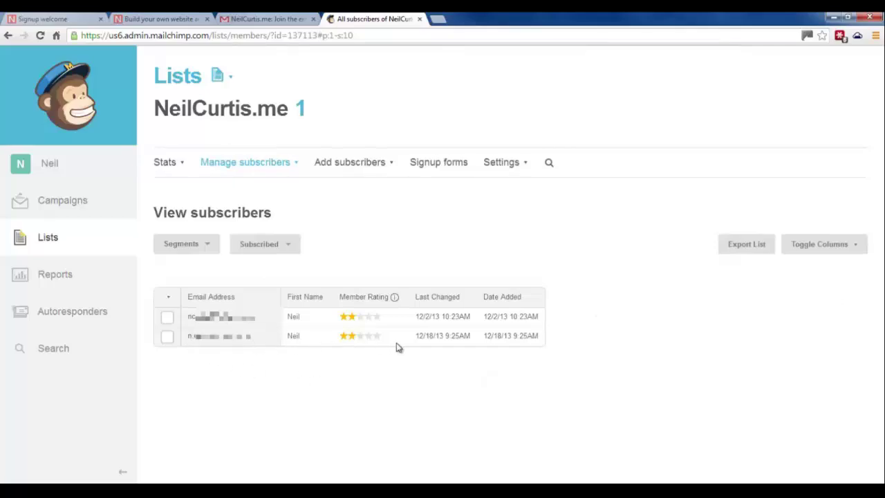
click(238, 339)
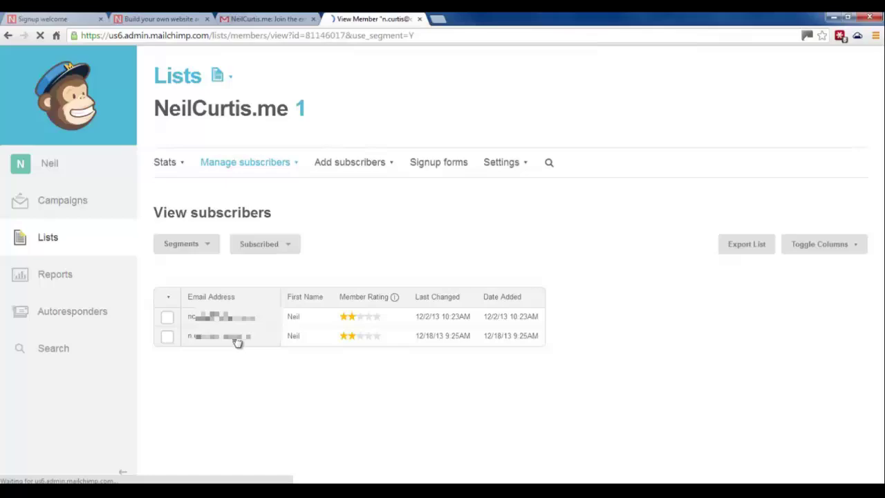
scroll(300, 322, down, 2)
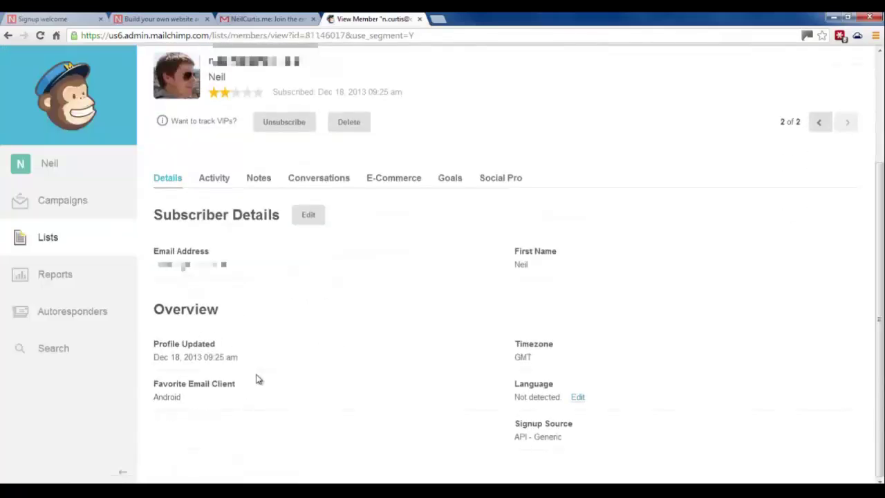
Close the subscriber details, Gmail and other site tabs, leaving the local site's front page with its sign-up form
click(420, 19)
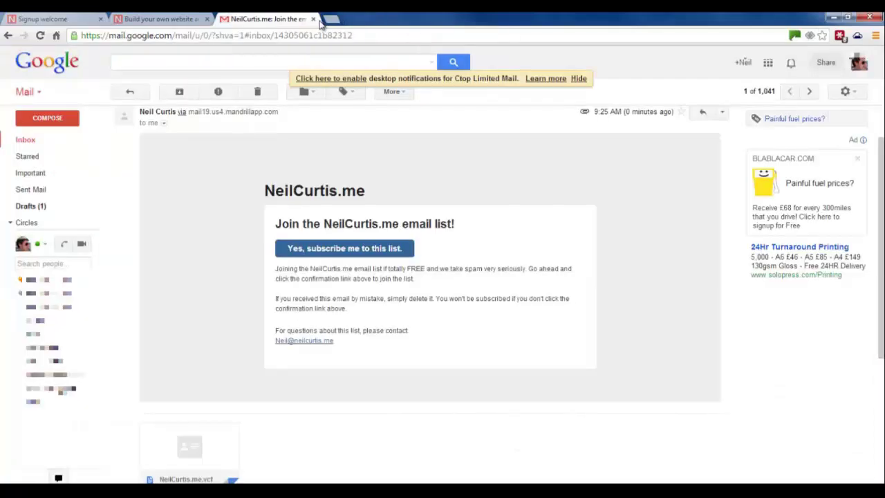
click(313, 20)
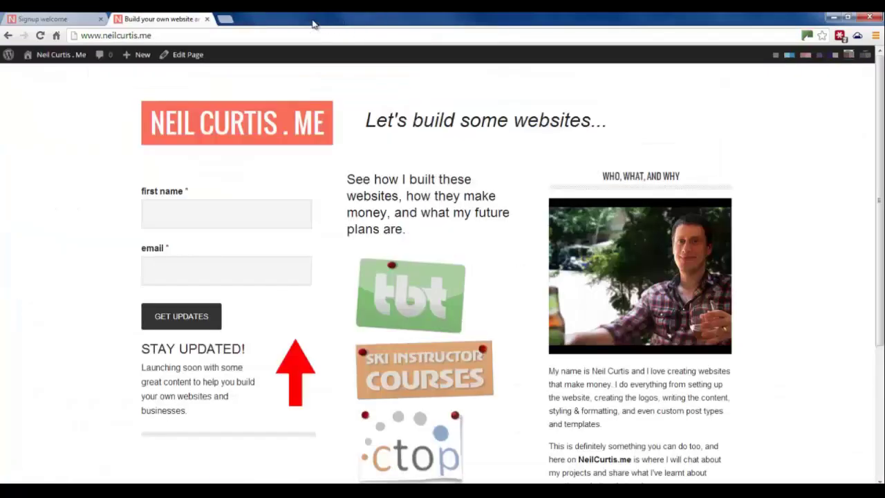
click(77, 21)
click(67, 58)
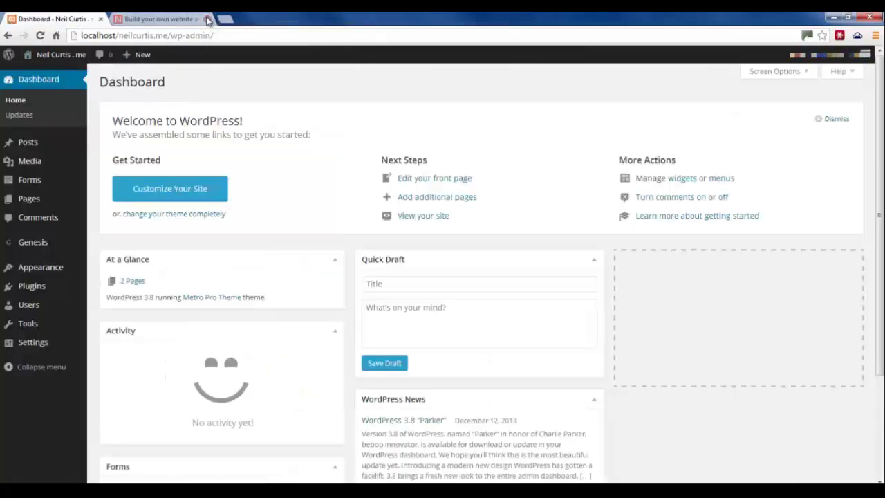
click(61, 55)
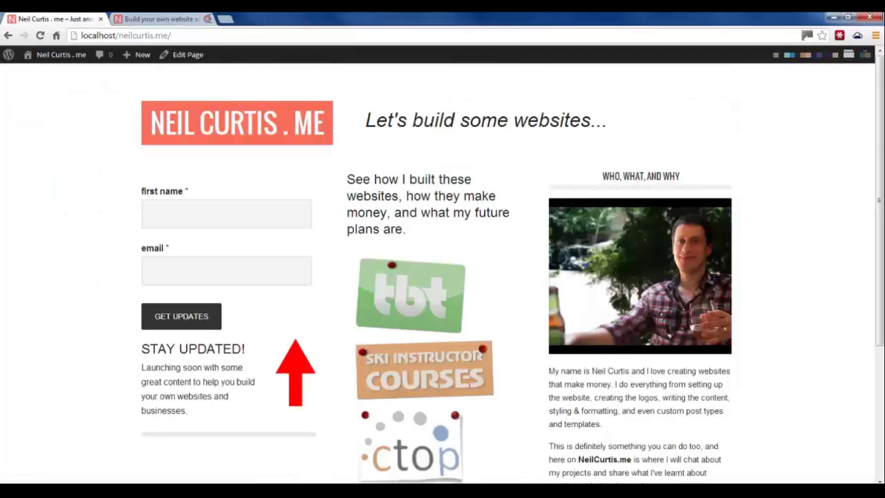
click(209, 19)
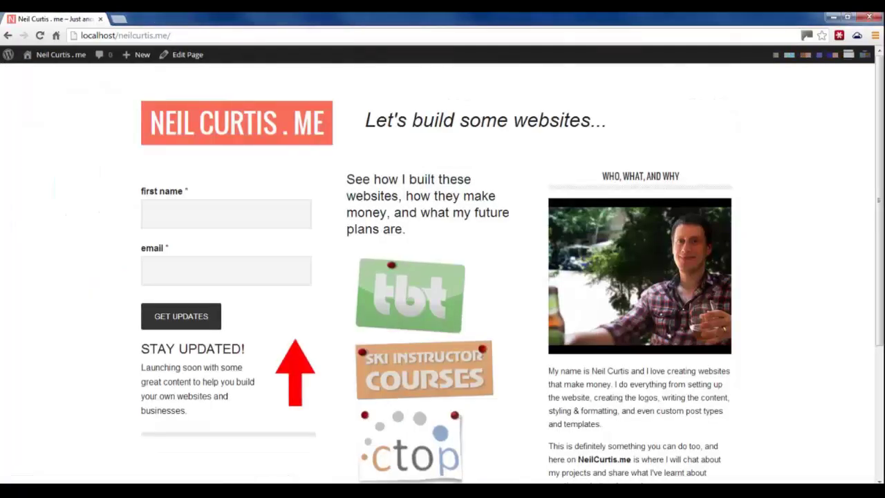